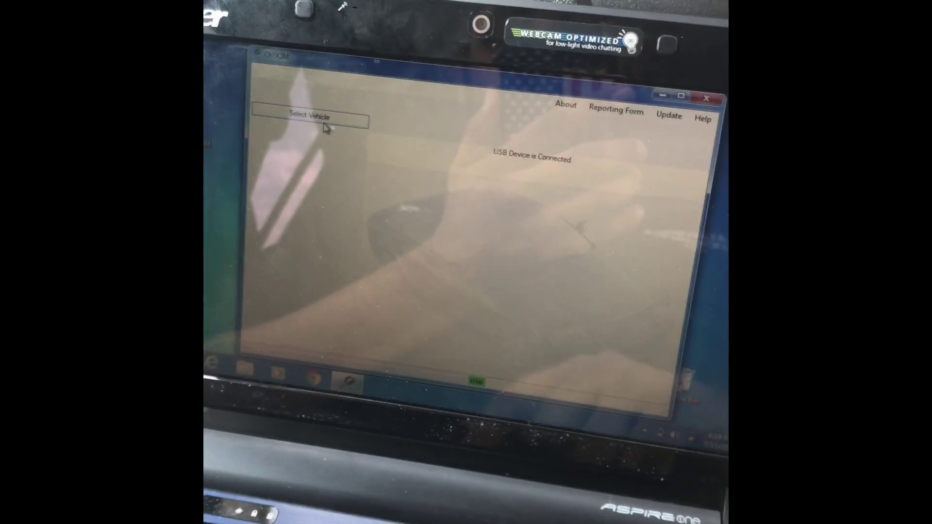
Choose AUTO IDENTIFY as the vehicle and auto-identify the connected 2009 Jeep Liberty.
click(307, 134)
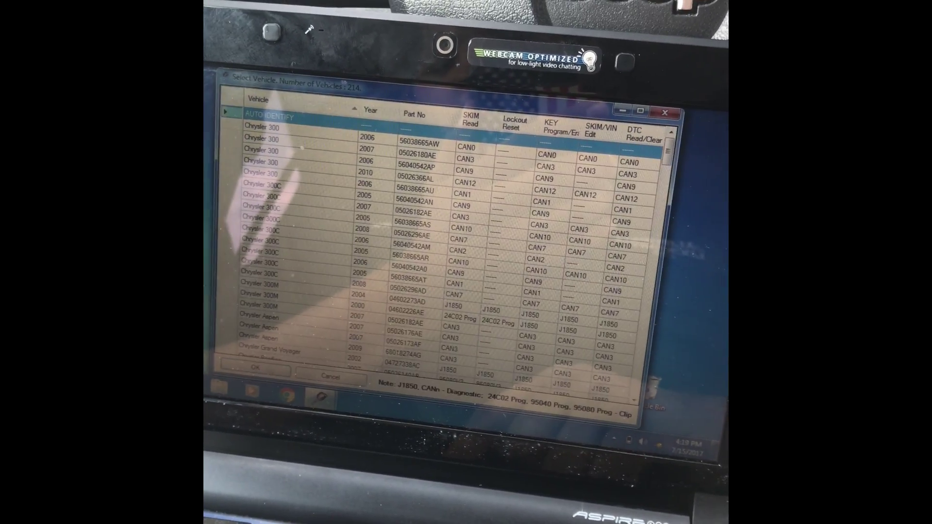
click(268, 372)
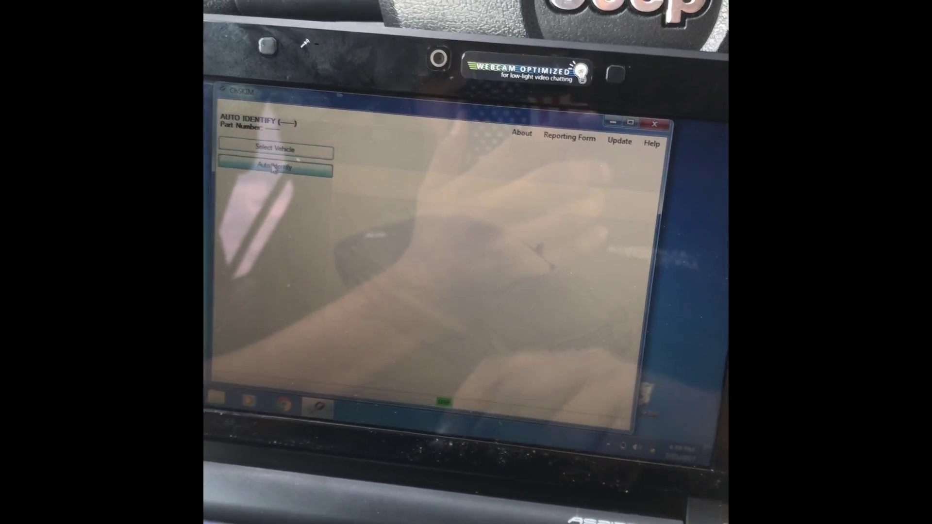
click(274, 168)
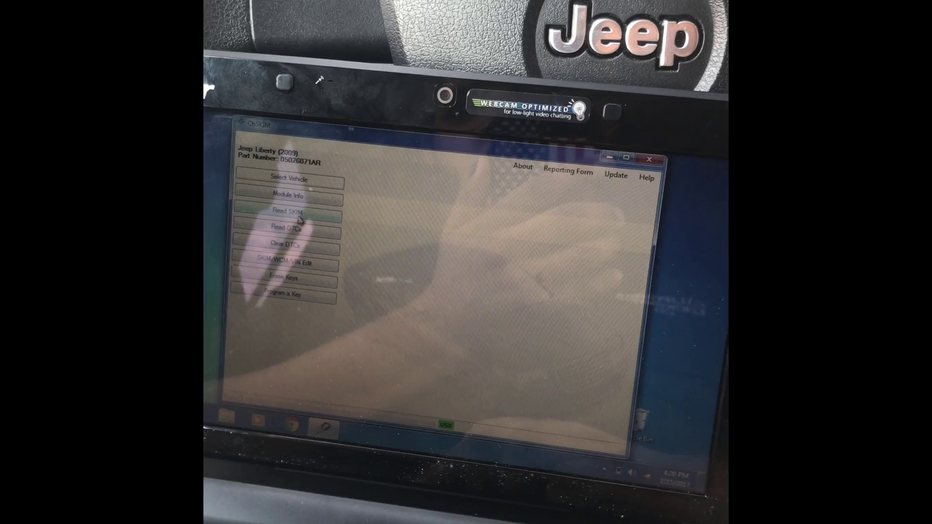
Read the SKIM module over OBDII to get SKIM number 2580 and three programmed keys.
click(299, 213)
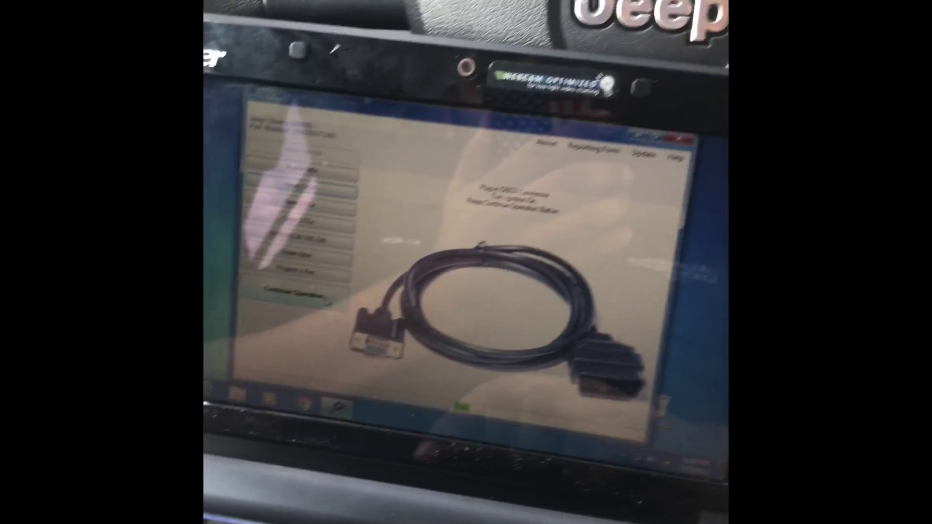
click(325, 299)
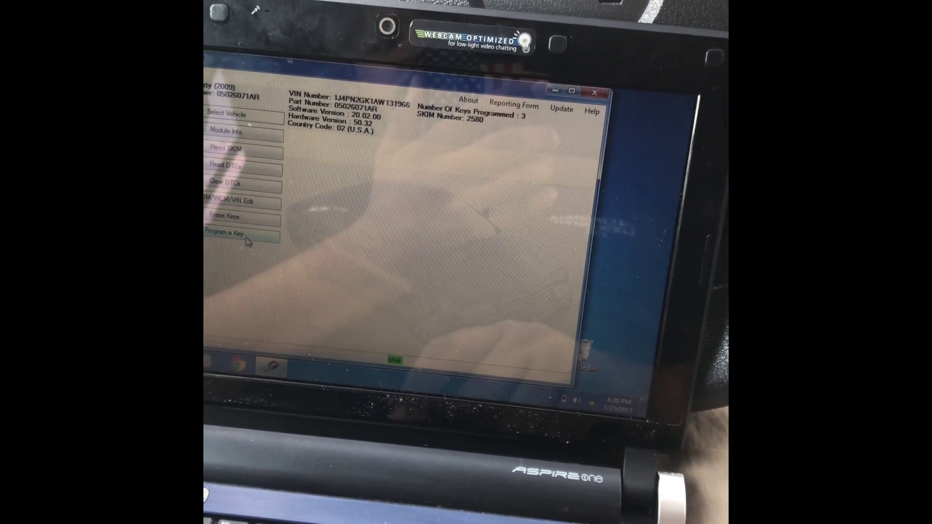
Start programming a new key with SKIM number 2580.
click(242, 236)
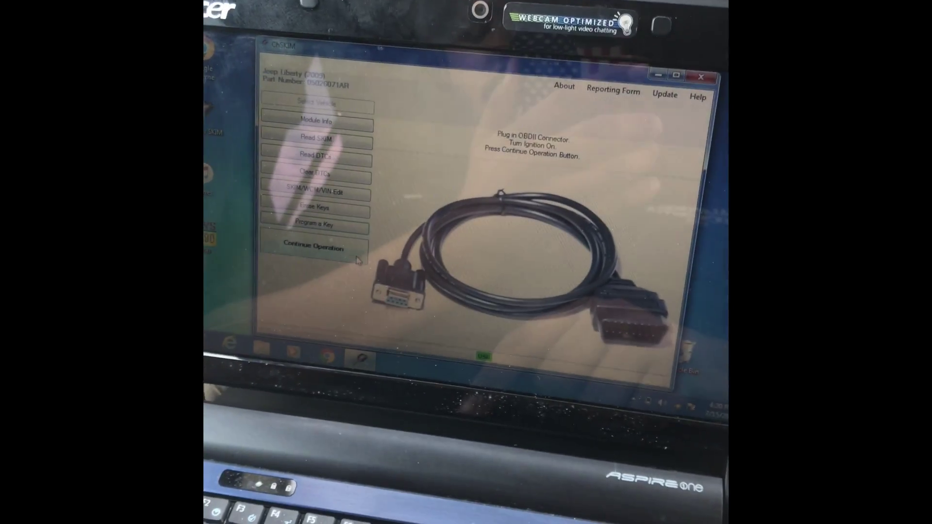
click(358, 260)
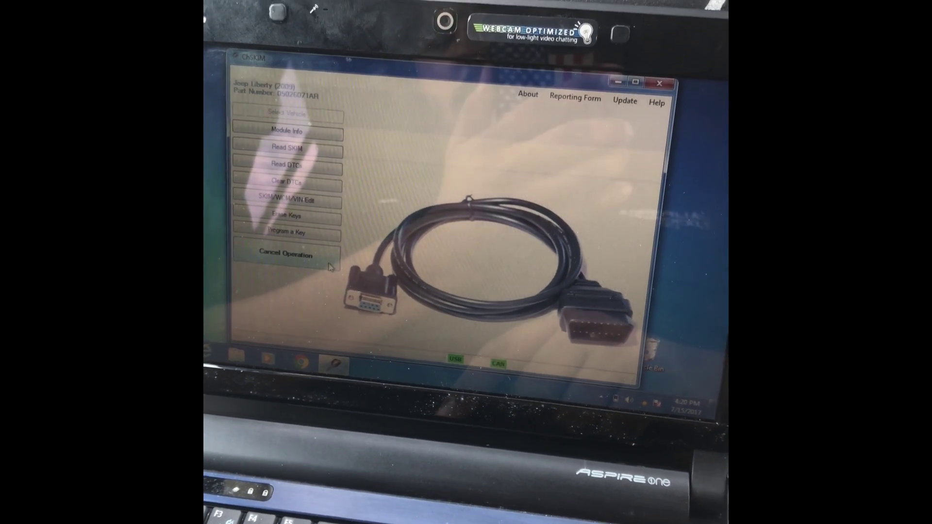